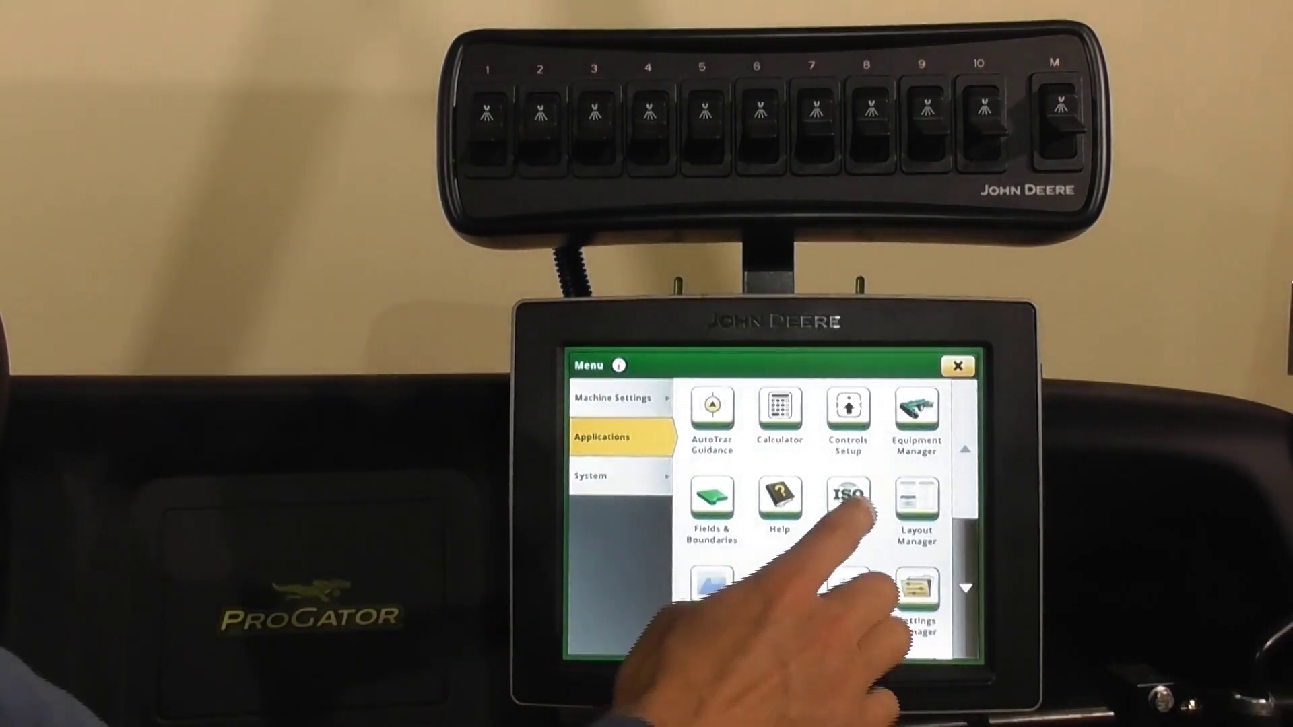
Launch the ISOBUS VT rate controller from Applications and show its Tests tab.
click(848, 501)
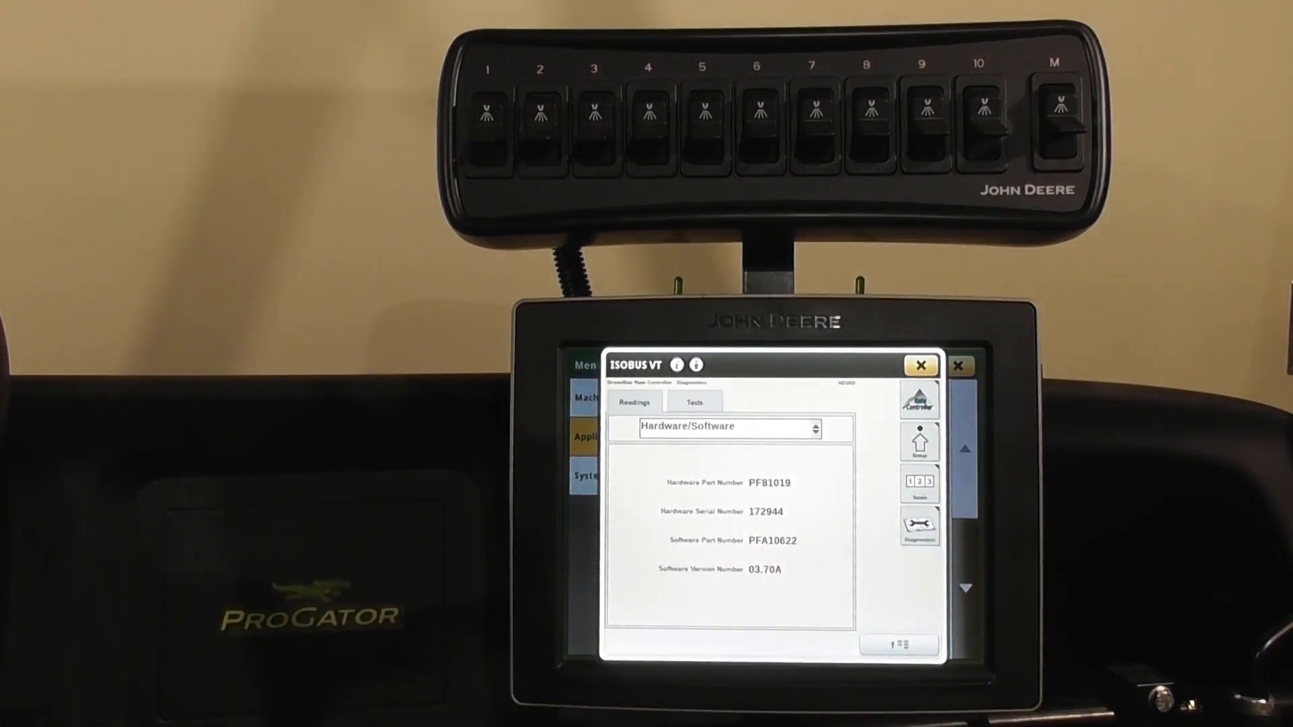
click(695, 402)
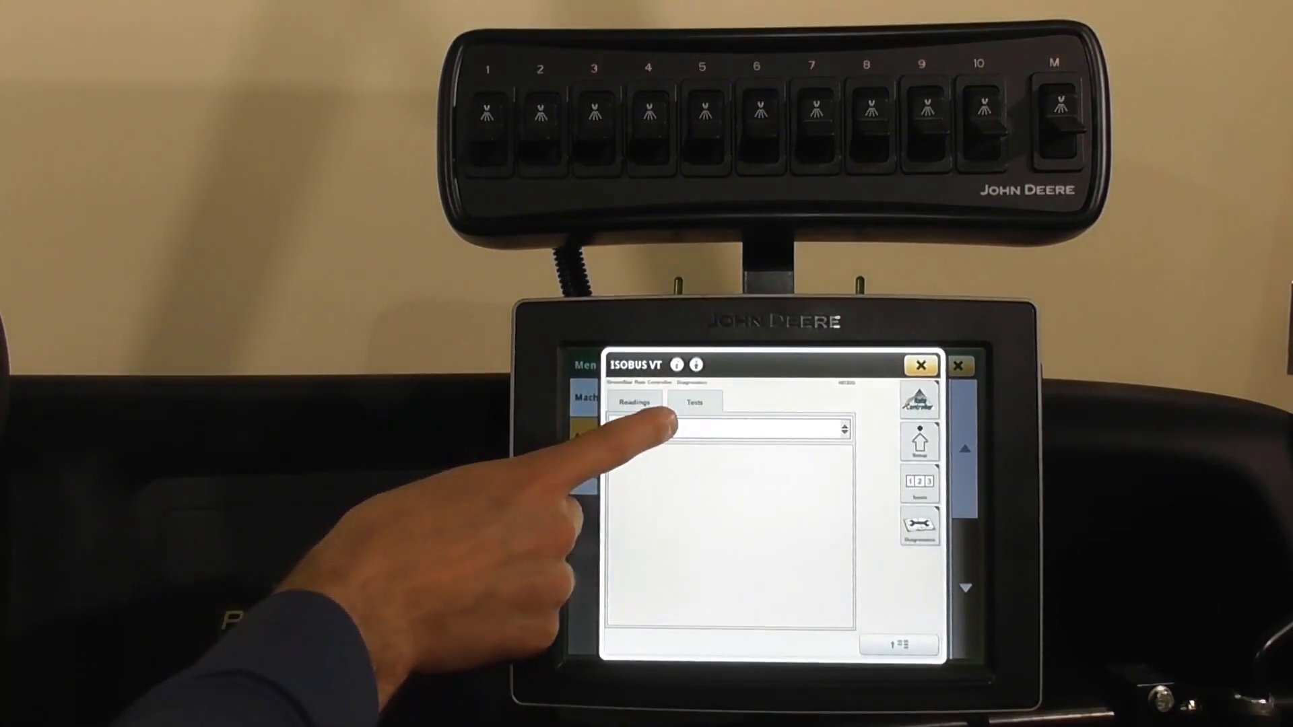
Select Nozzle Flow Check from the test dropdown.
click(758, 430)
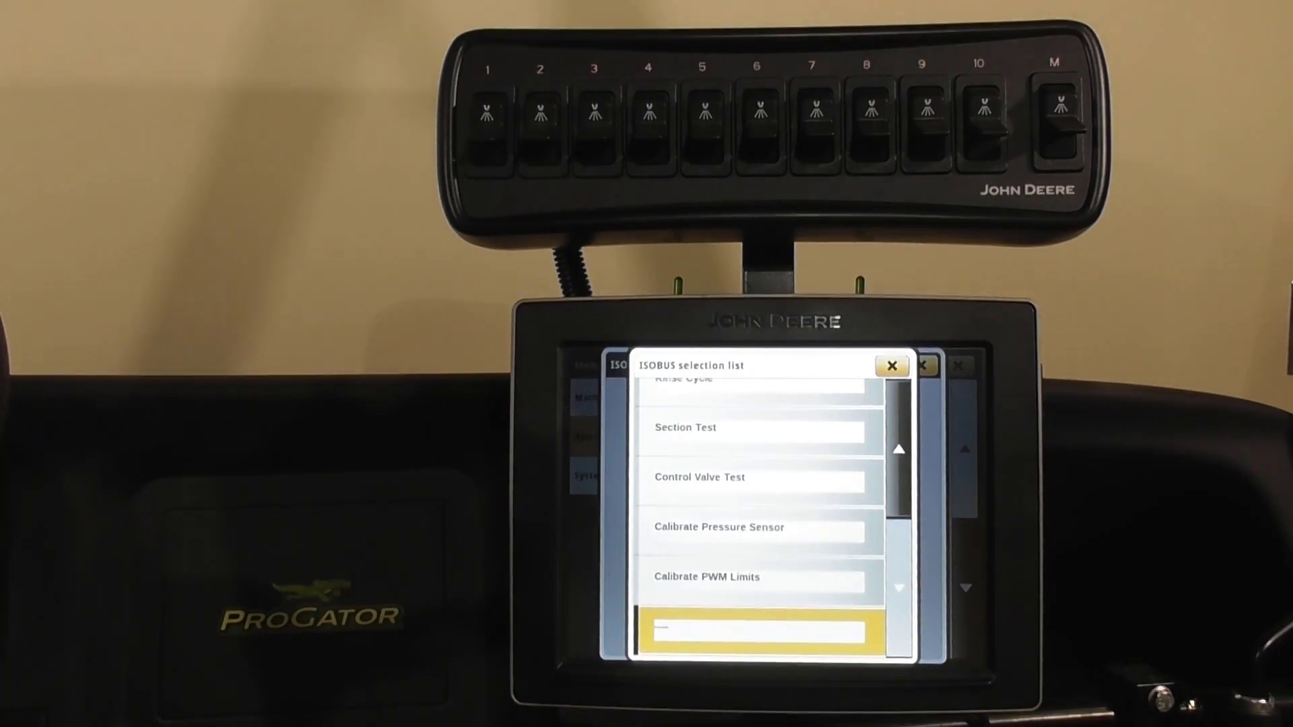
drag(899, 475, 898, 399)
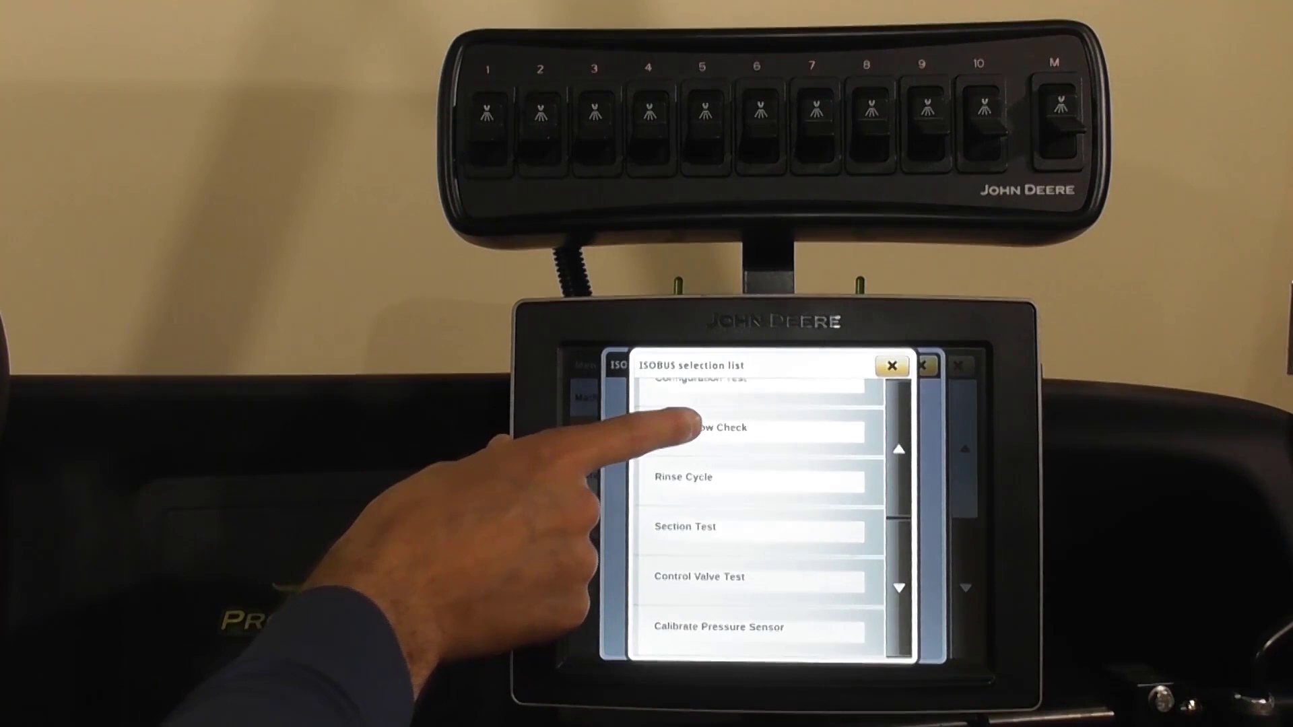
click(707, 427)
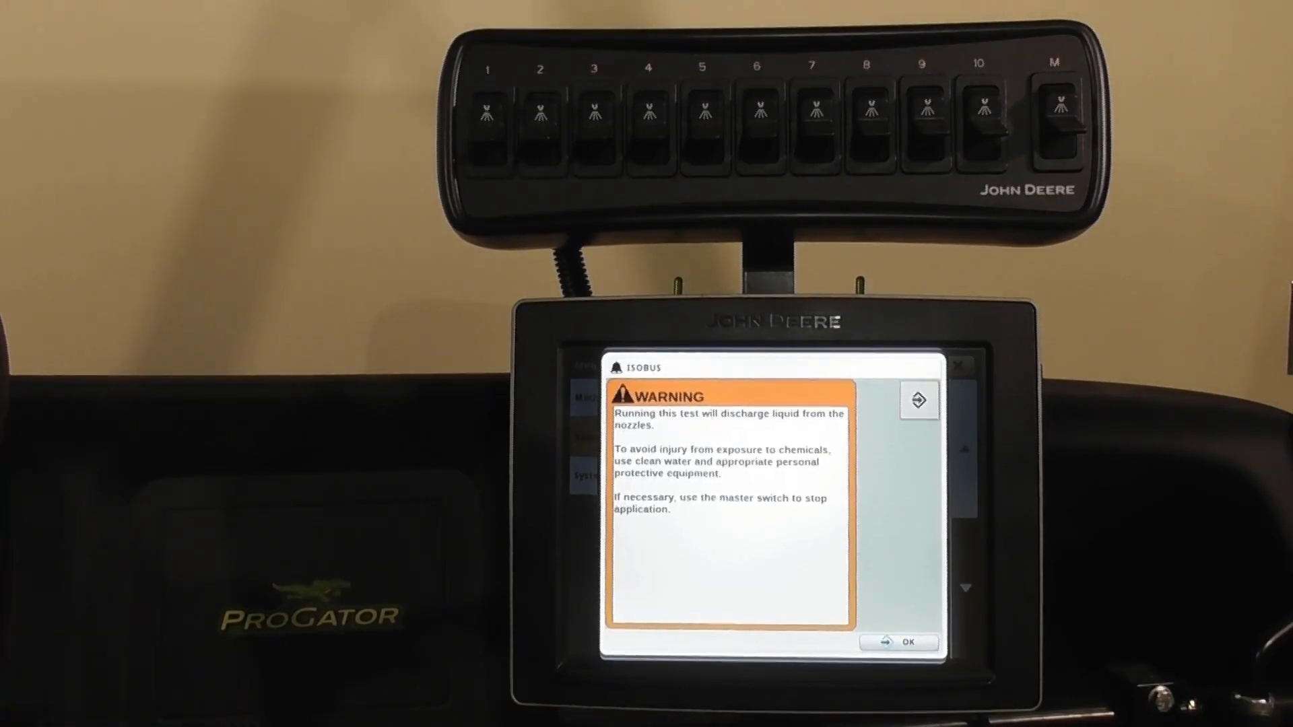
Accept the liquid discharge warning to reach the Nozzle Flow Check page (speed 5.5, rate 40.0).
click(918, 400)
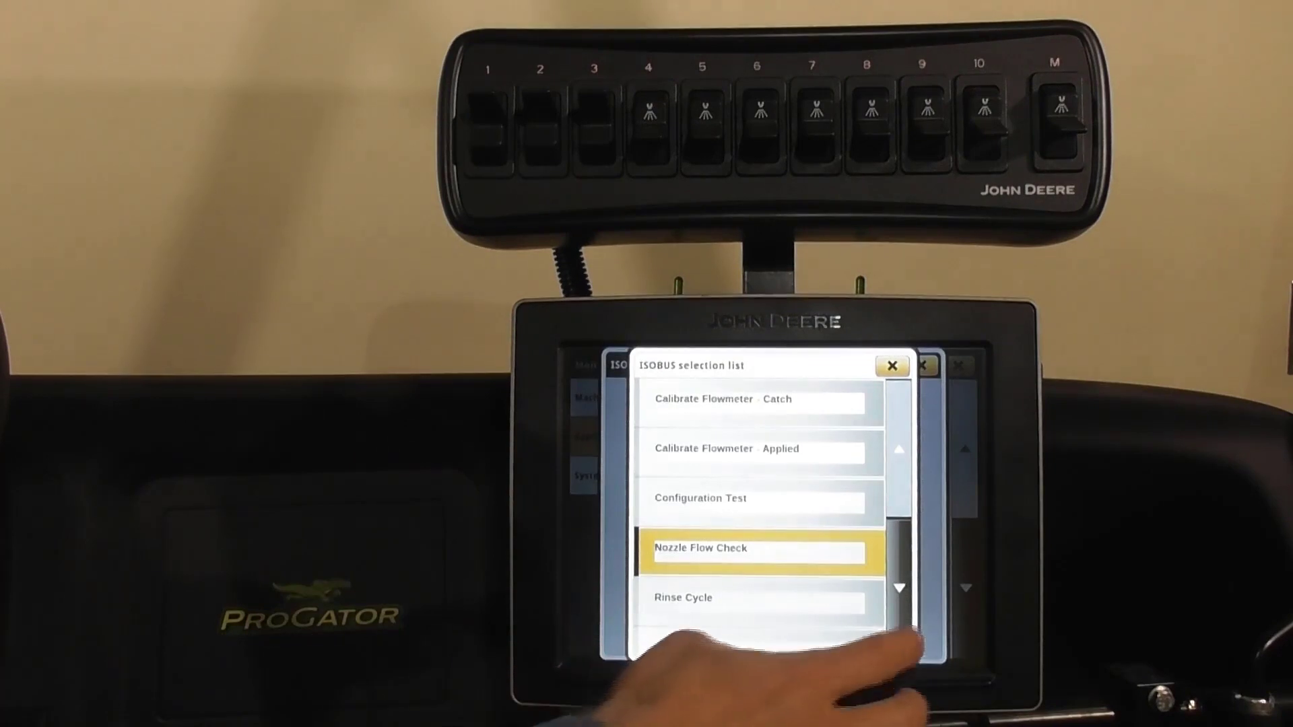
Reset the test choice to the blank '----' entry and exit ISOBUS VT to Applications.
click(900, 589)
click(899, 588)
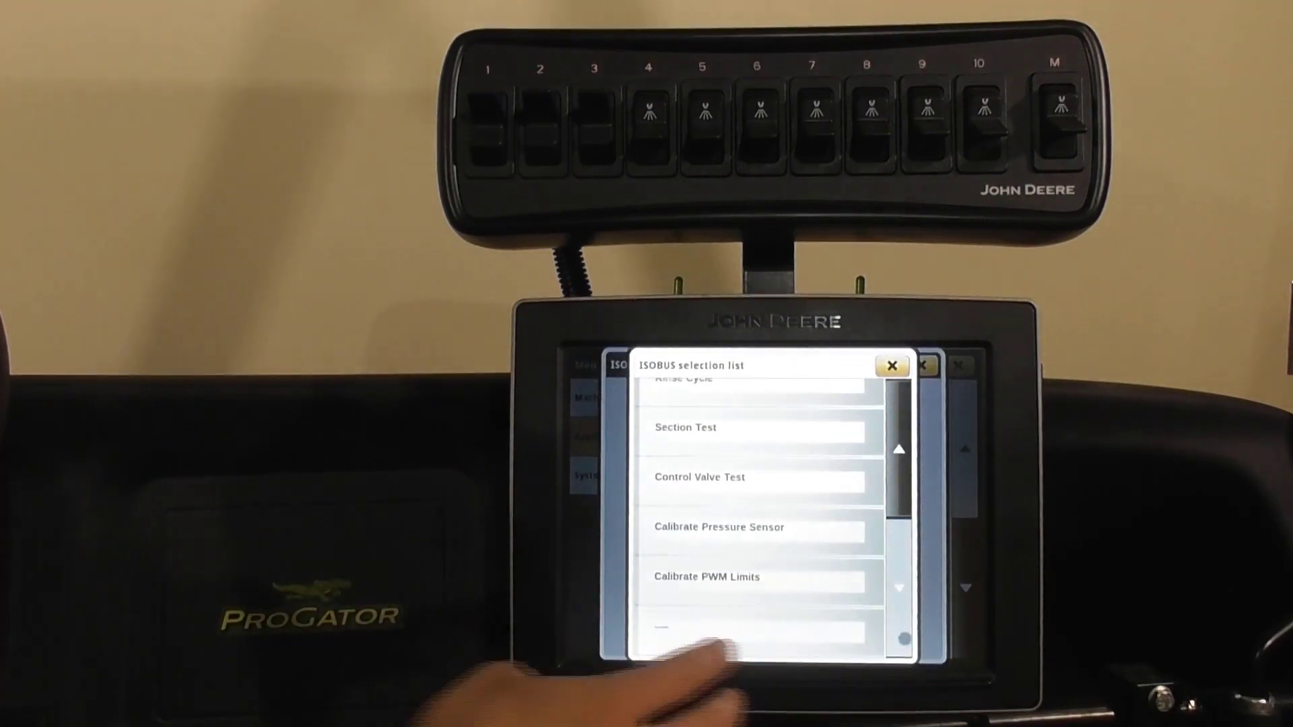
click(748, 627)
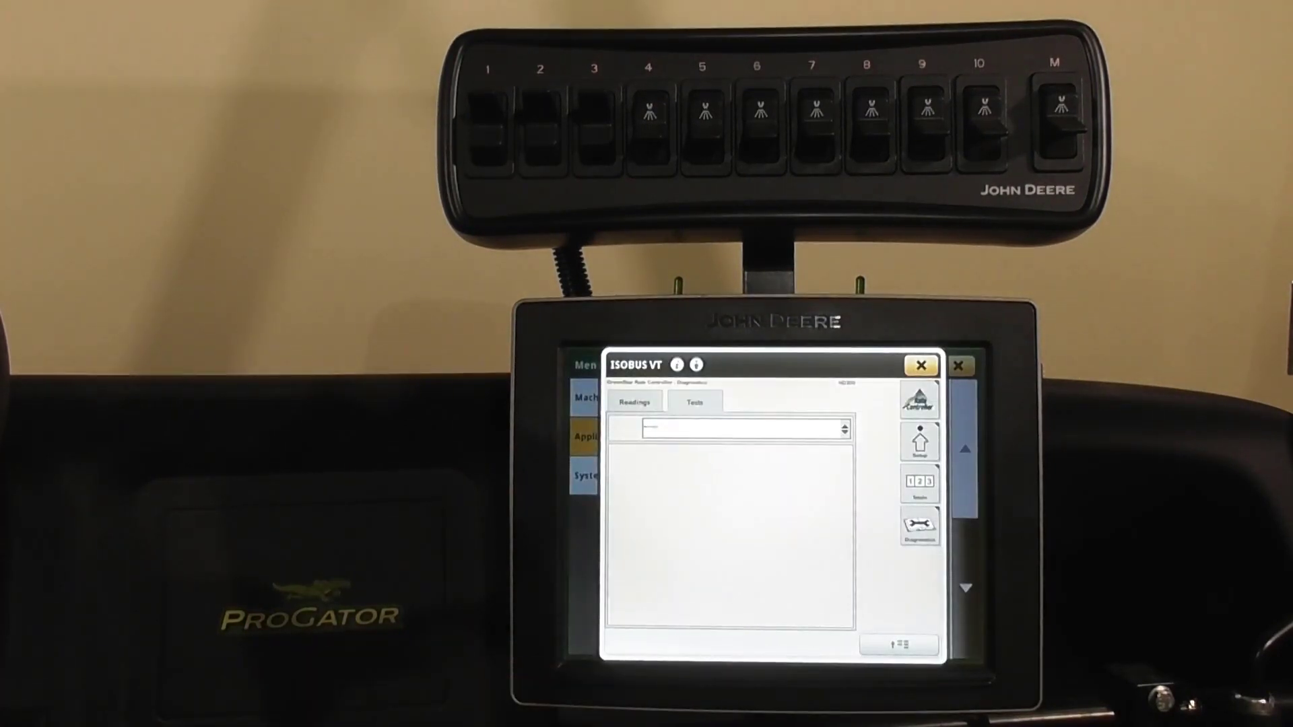
click(921, 365)
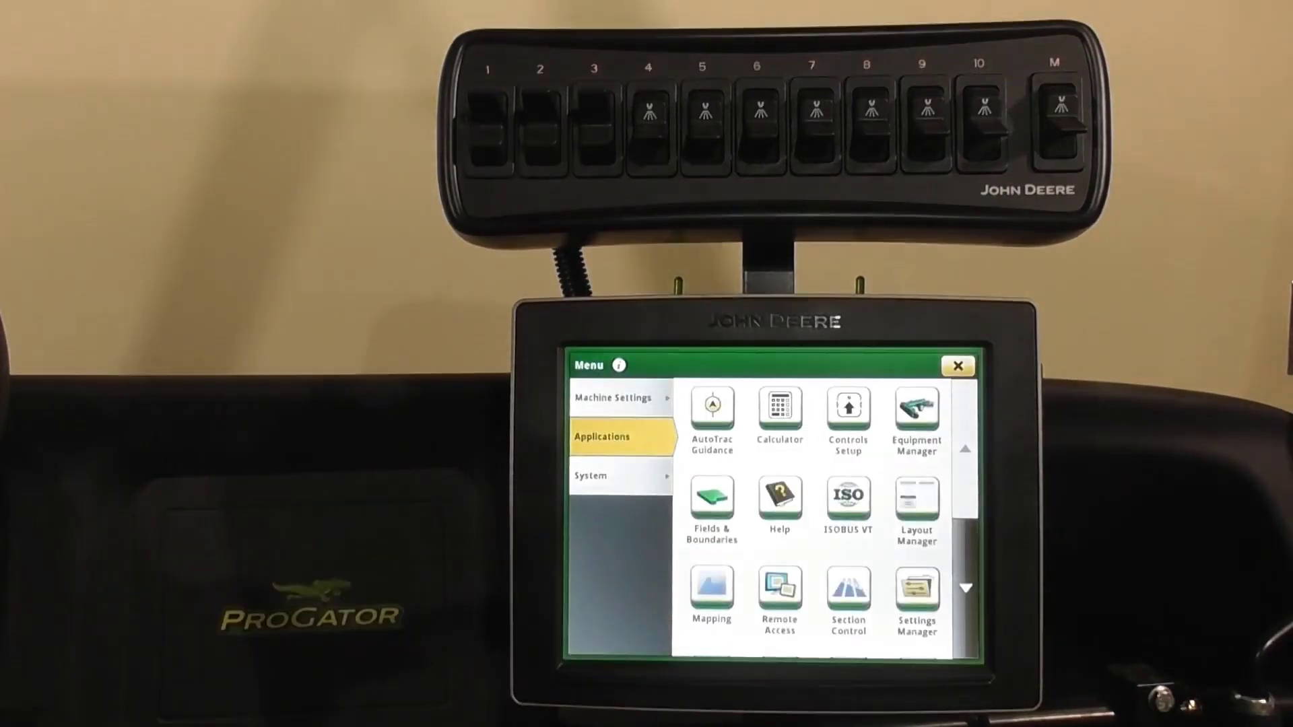